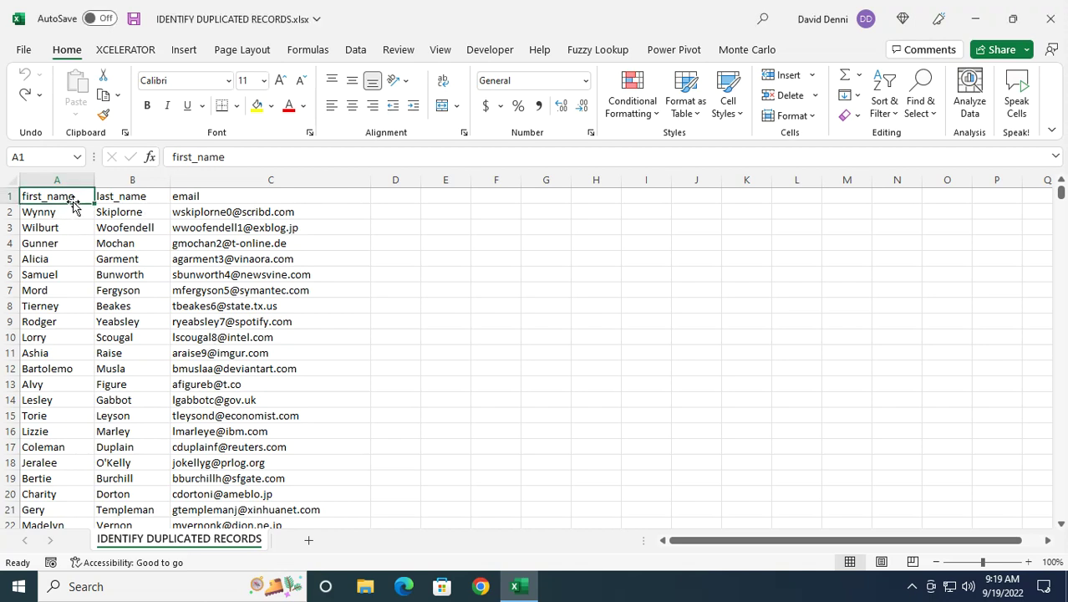
Remove duplicates across first_name, last_name and email with headers, deleting 3 and leaving 997 records.
key(ctrl+shift+Right)
key(ctrl+shift+Down)
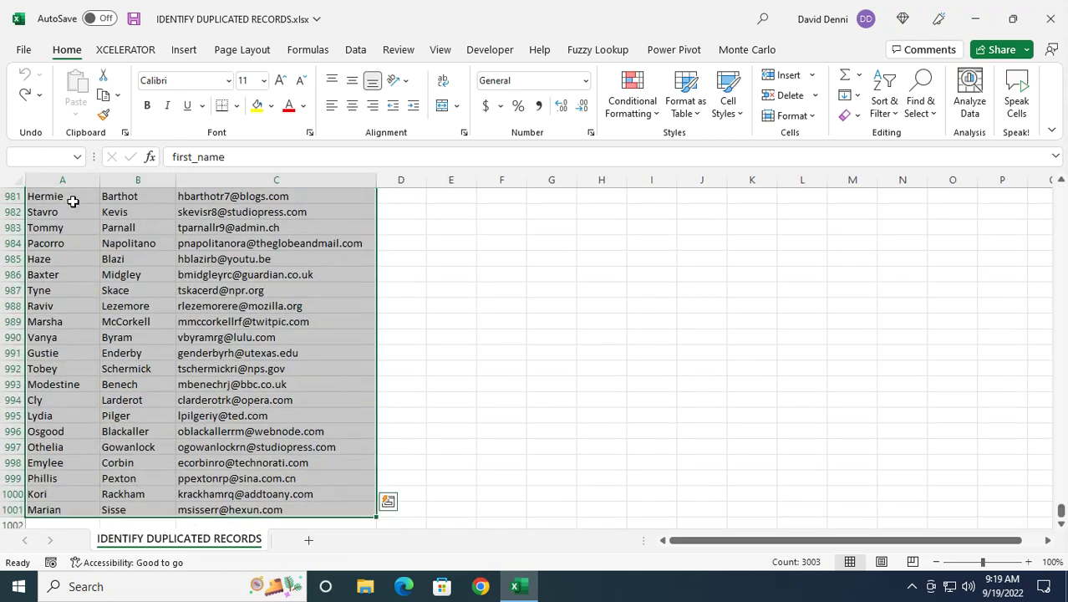
click(351, 51)
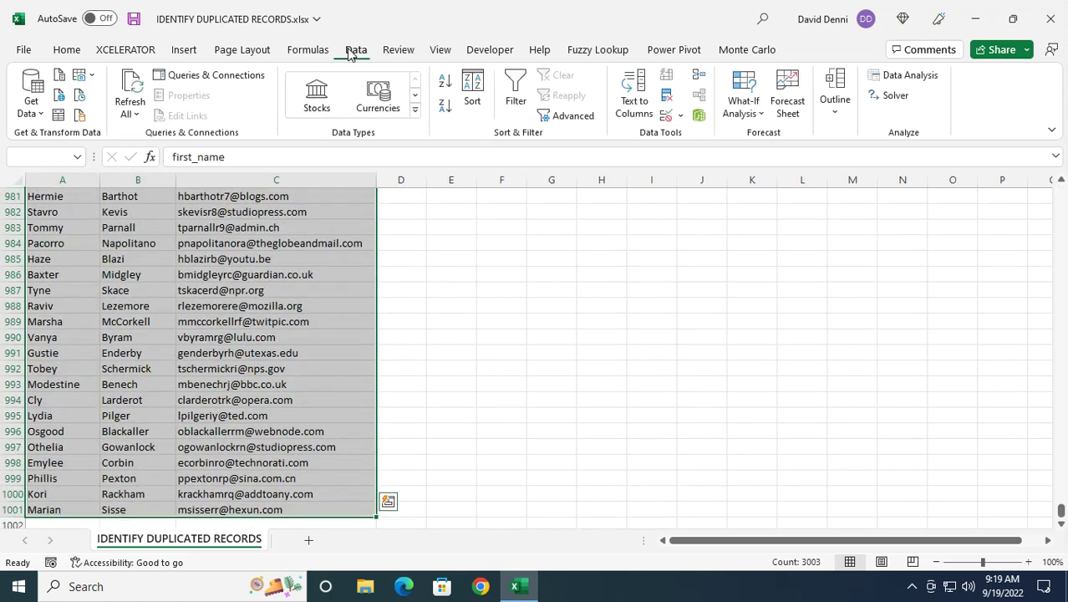
click(673, 99)
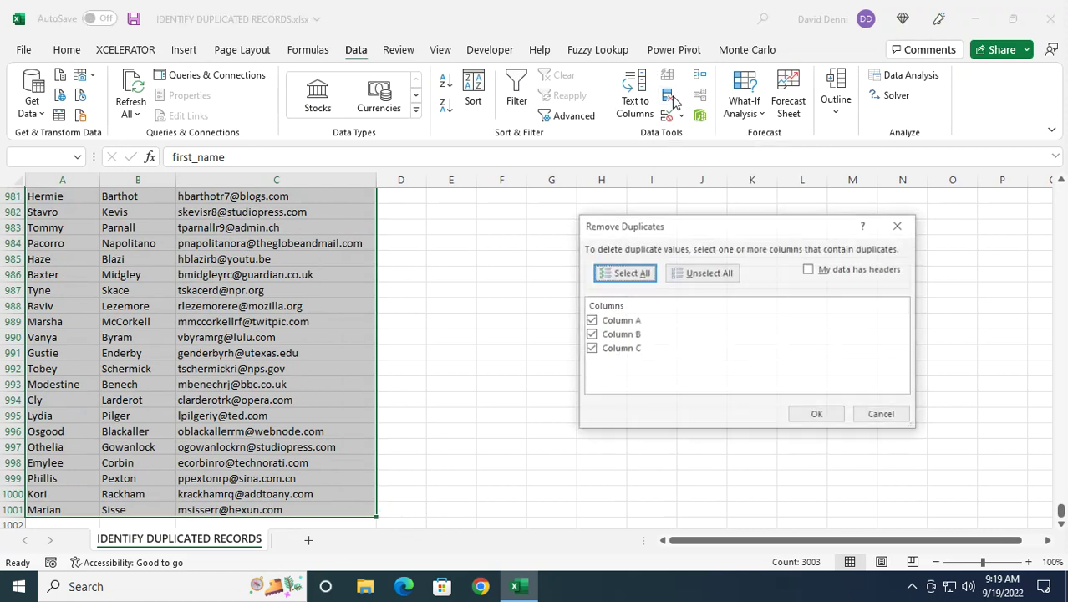
click(849, 273)
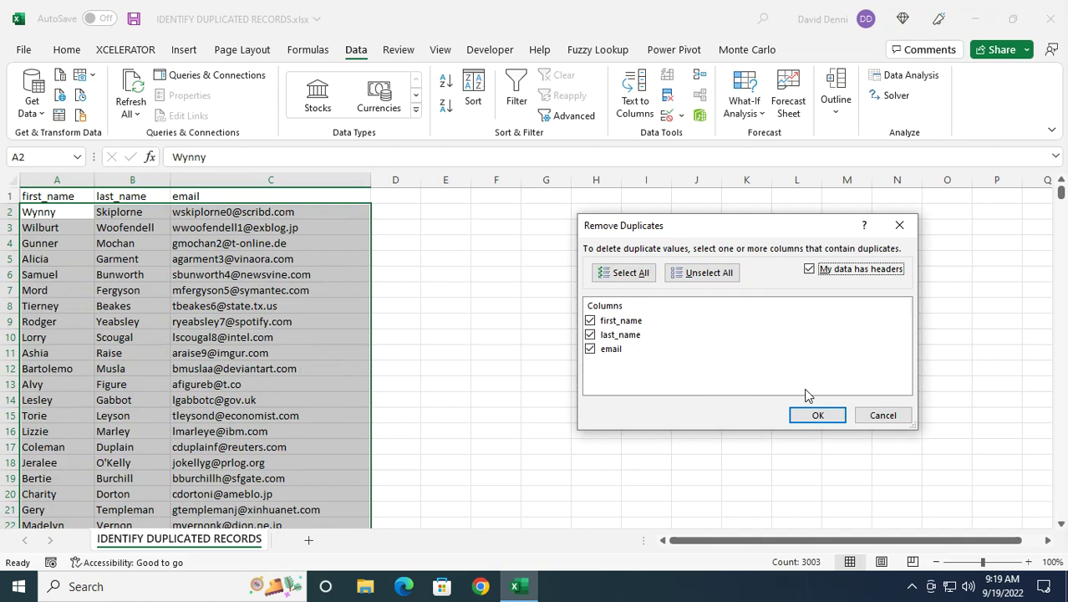
click(817, 415)
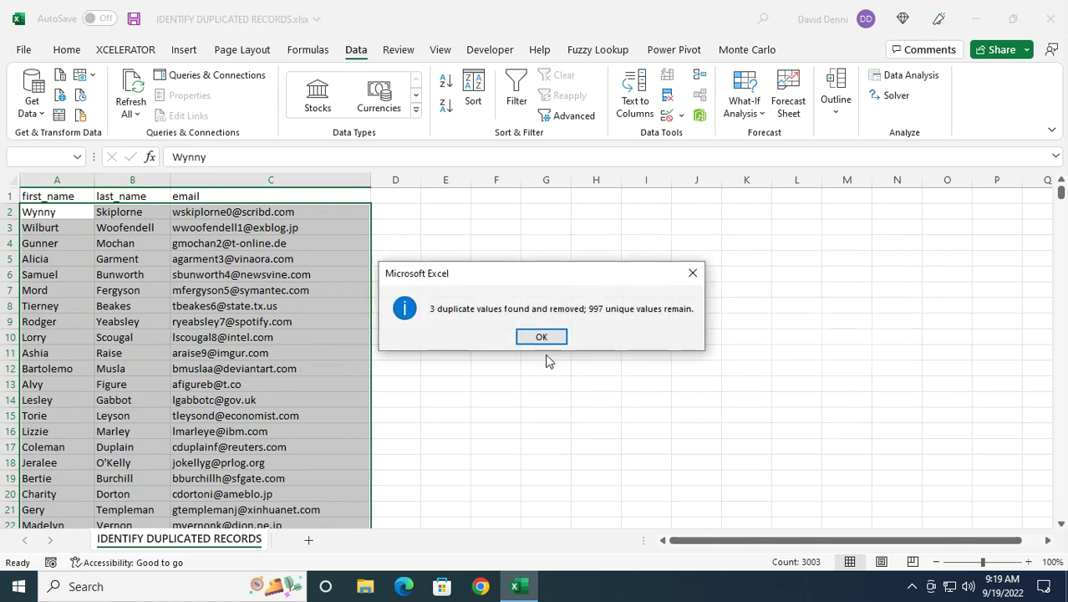
click(542, 338)
click(499, 290)
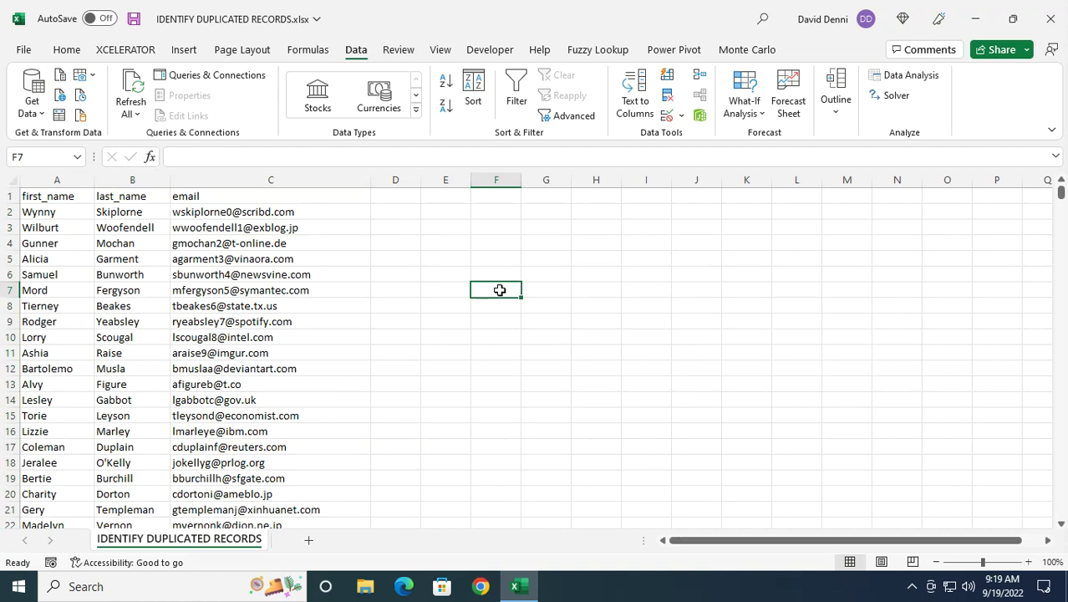
Undo the duplicate removal to bring the deleted records back.
click(66, 50)
click(26, 76)
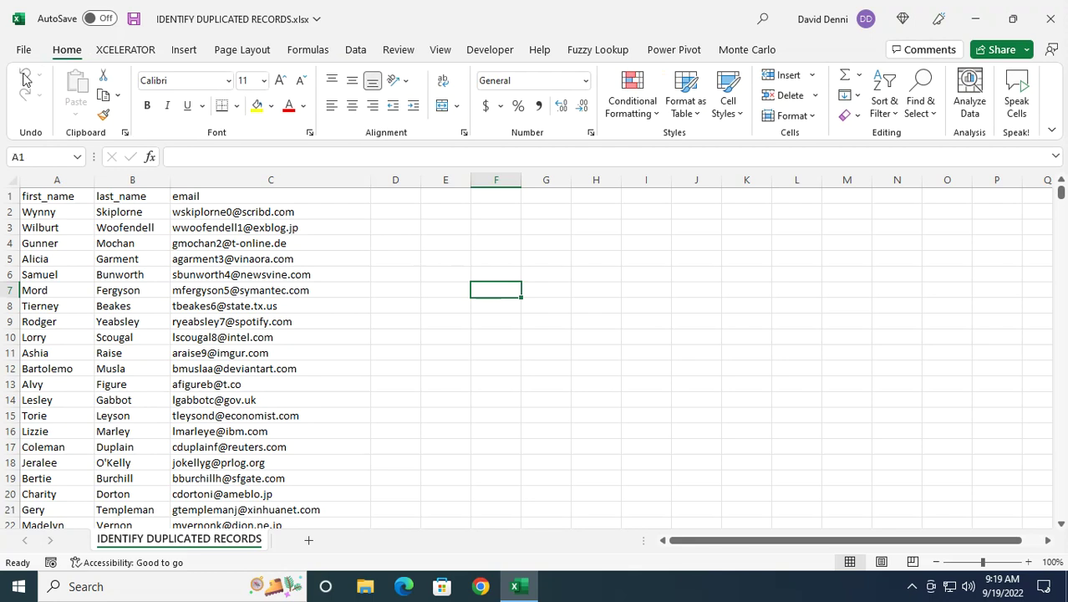
click(439, 321)
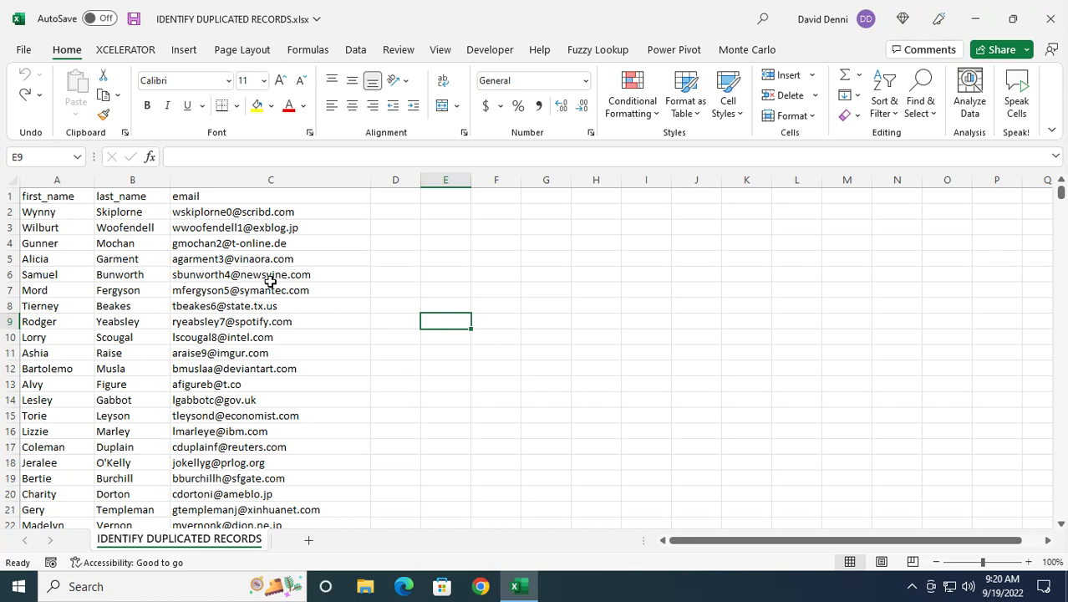
Inspect the restored records, selecting the entries in rows 2, 5 and 10.
drag(57, 212, 205, 214)
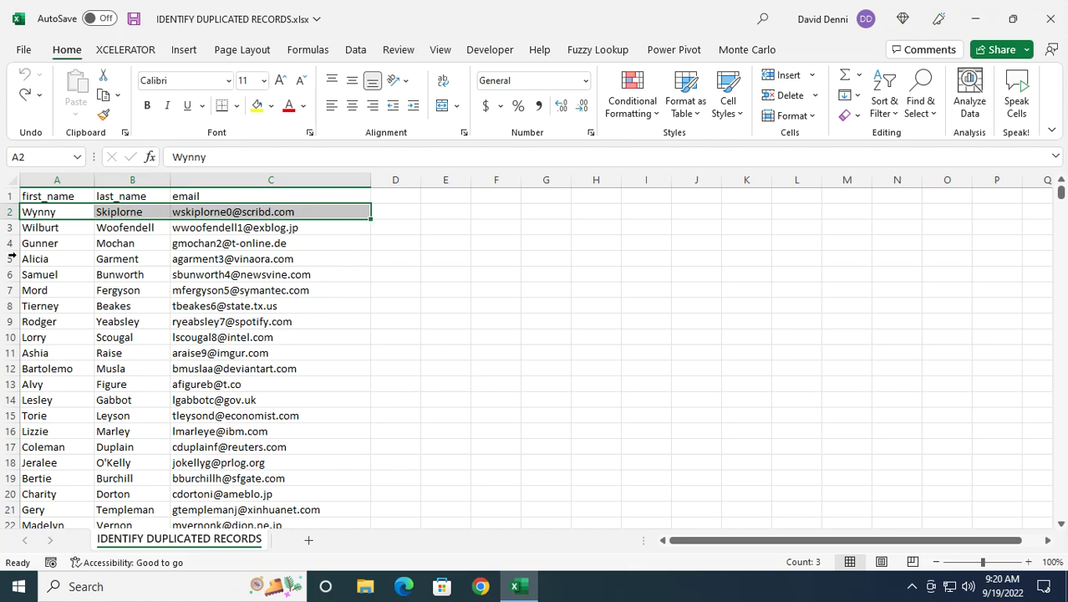
drag(53, 259, 219, 260)
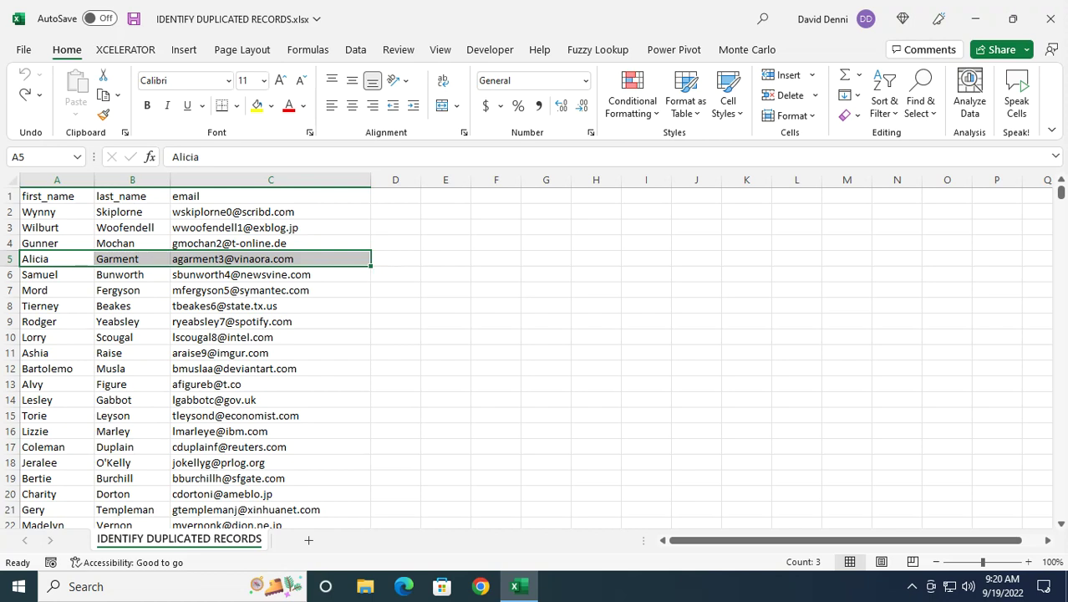
scroll(388, 320, down, 5)
scroll(387, 320, down, 4)
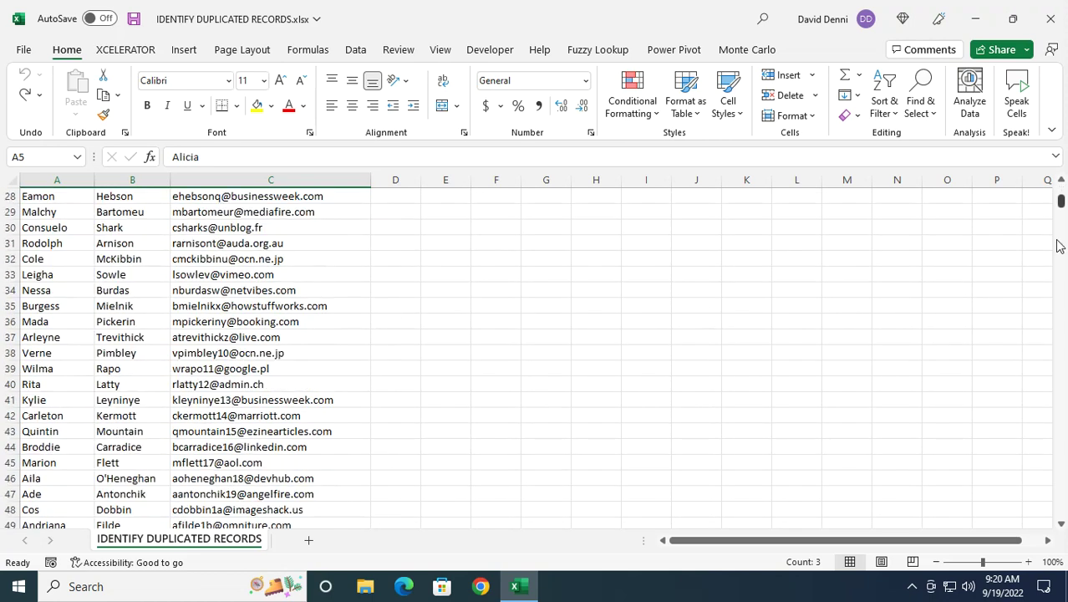
drag(1062, 201, 1054, 177)
click(418, 351)
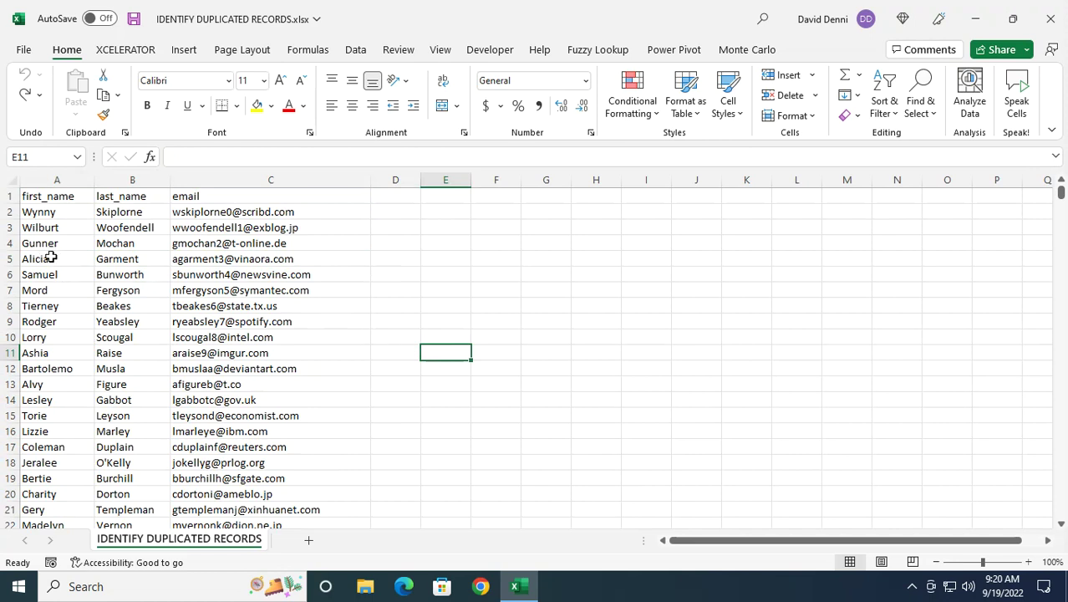
drag(51, 258, 288, 253)
click(148, 337)
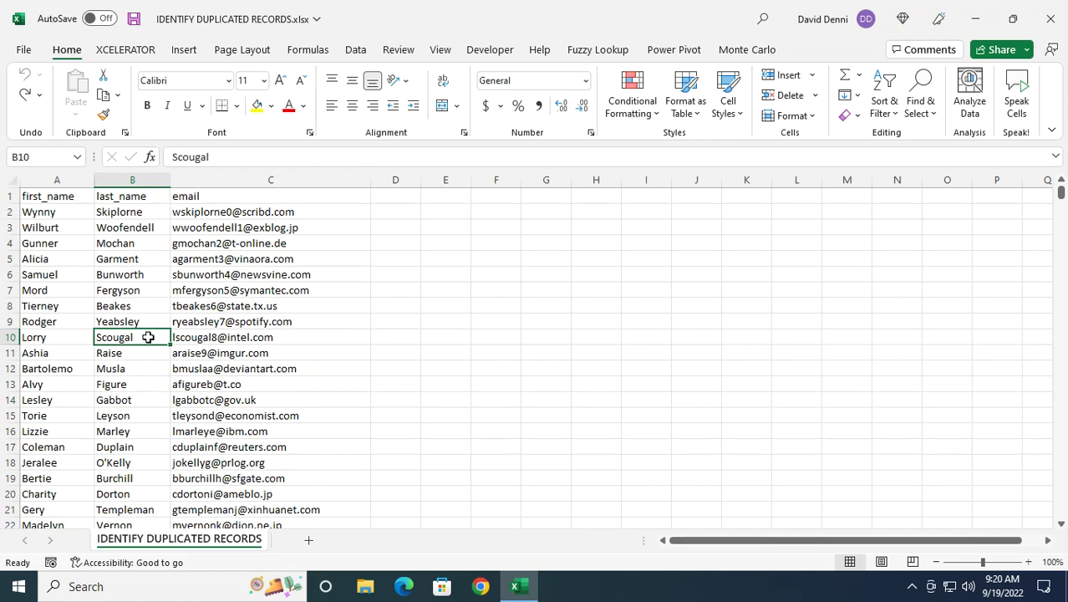
click(72, 196)
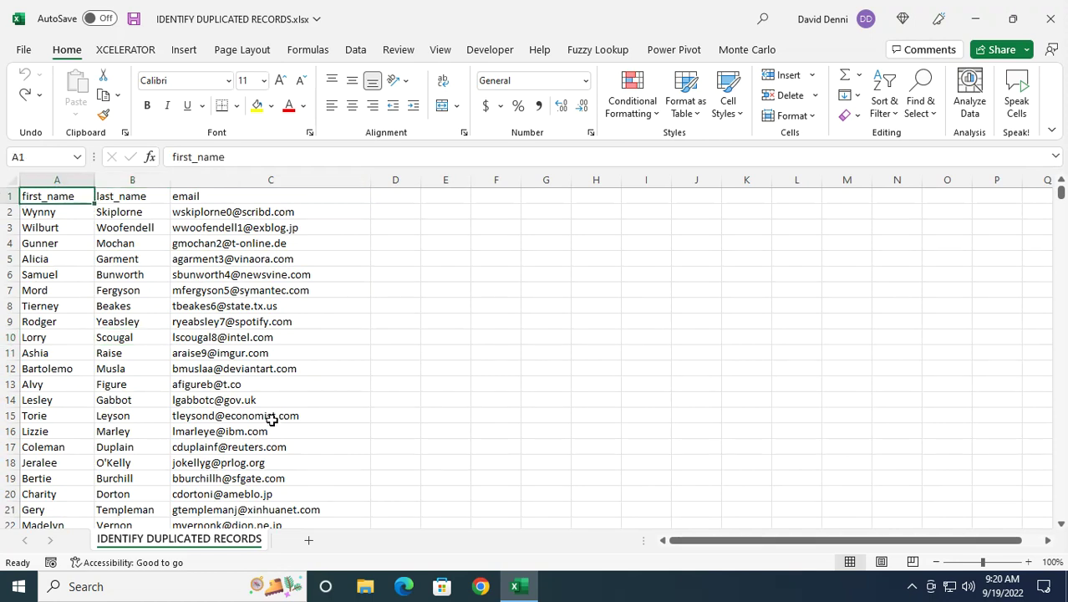
Load A1:C1001 into Power Query as table Table1 with headers.
key(ctrl+shift+Right)
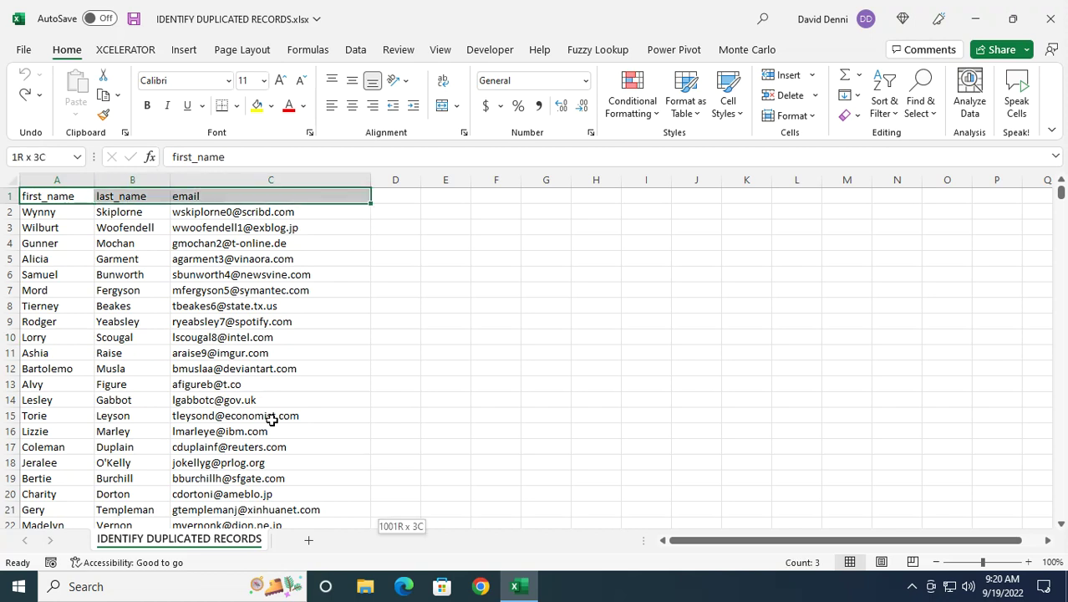
key(ctrl+shift+Down)
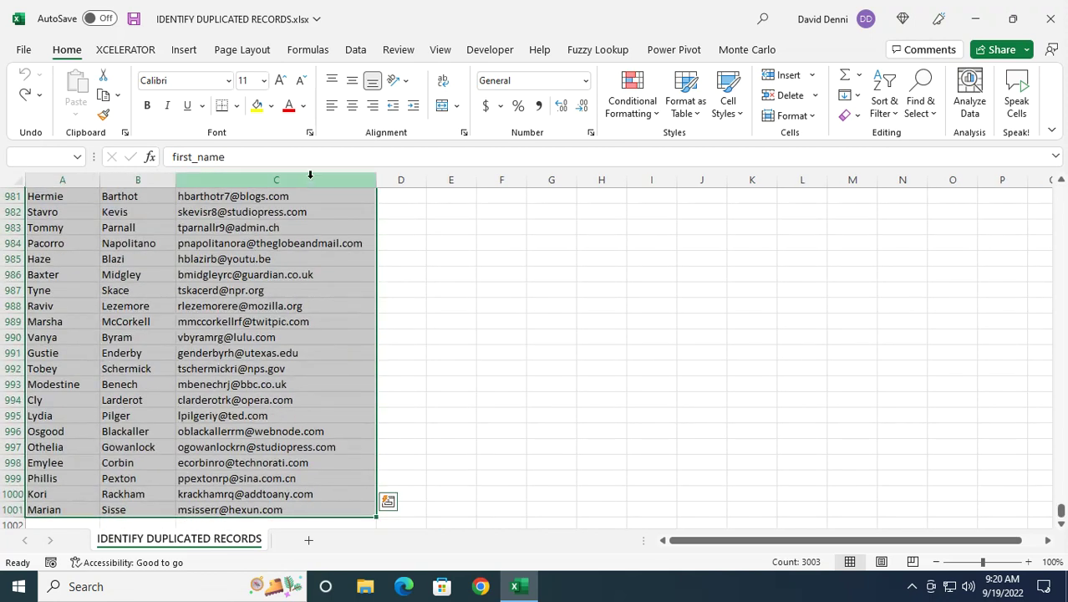
click(349, 53)
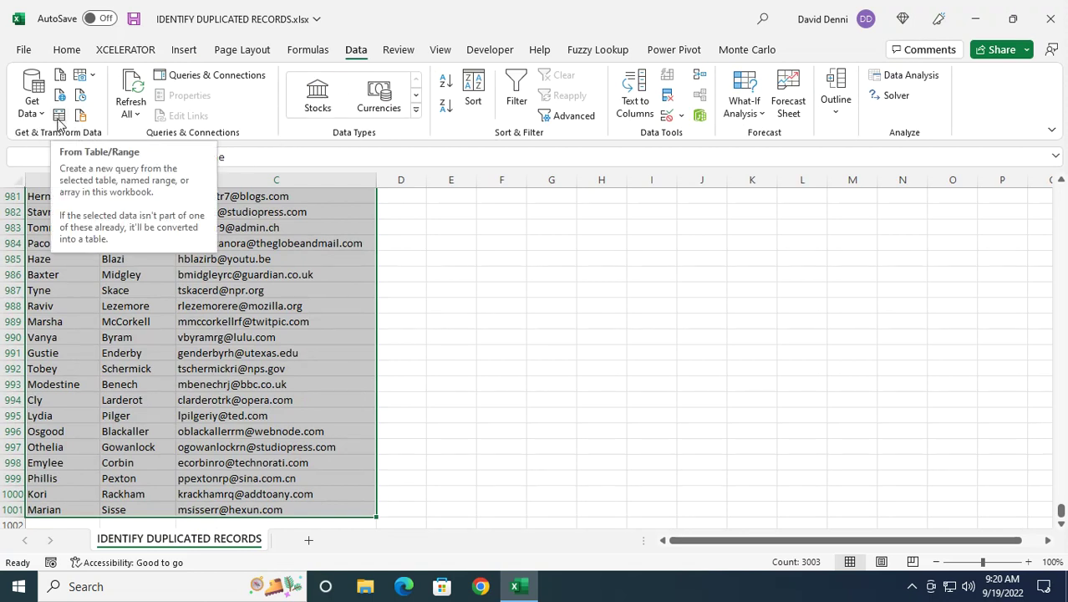
click(59, 117)
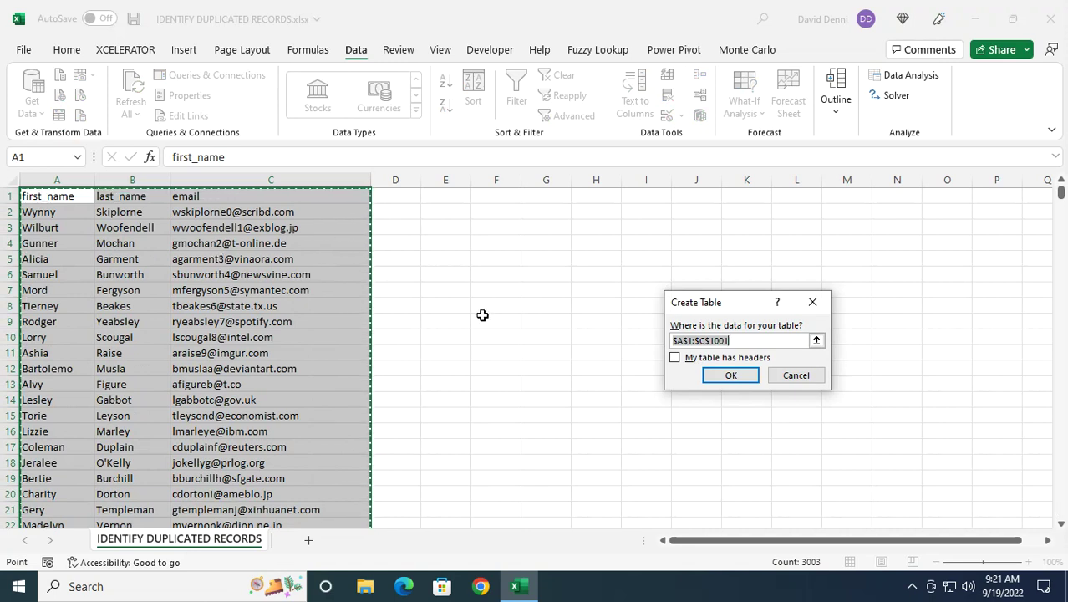
click(687, 359)
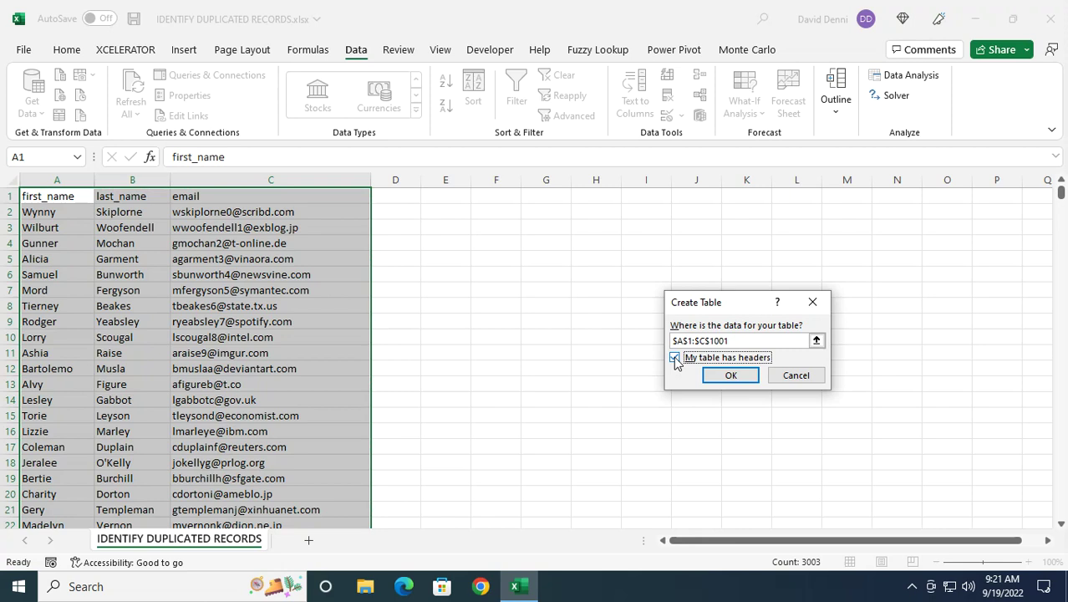
click(730, 376)
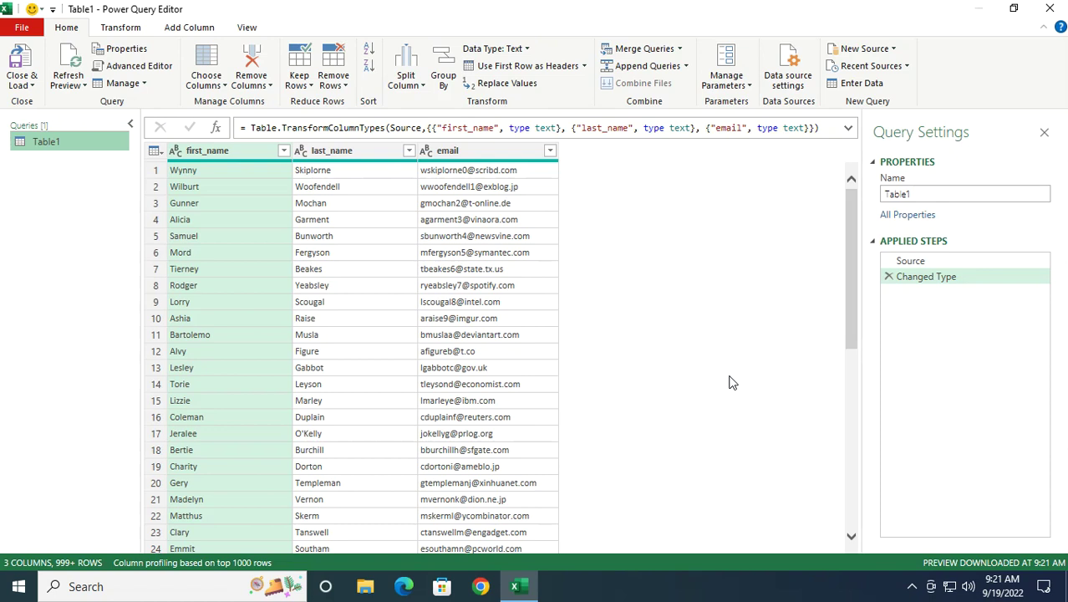
Show the Index Column choices From 0, From 1 and Custom under Add Column.
click(191, 29)
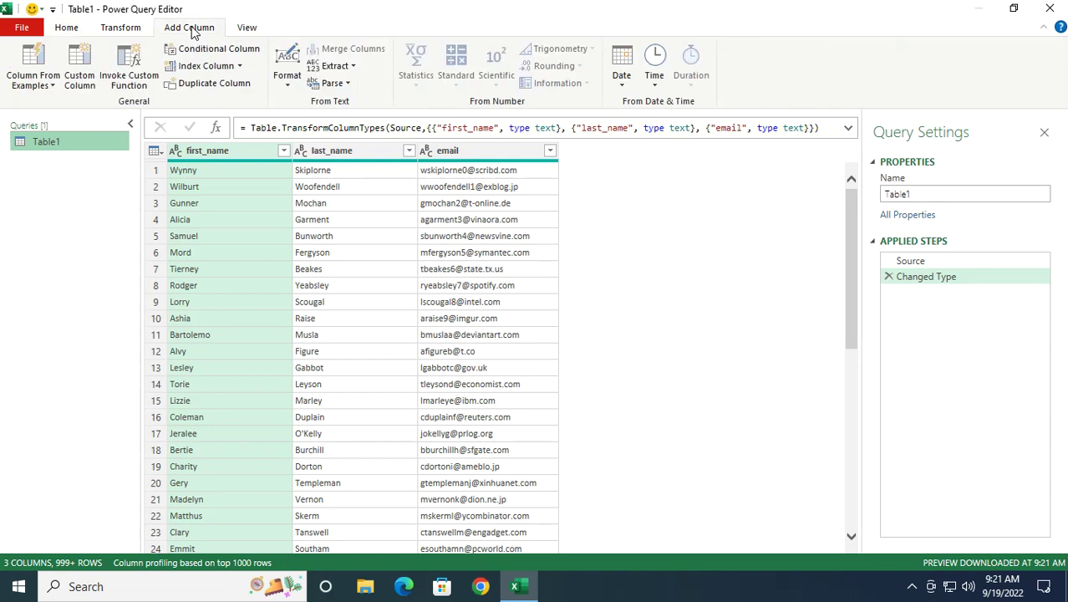
click(240, 66)
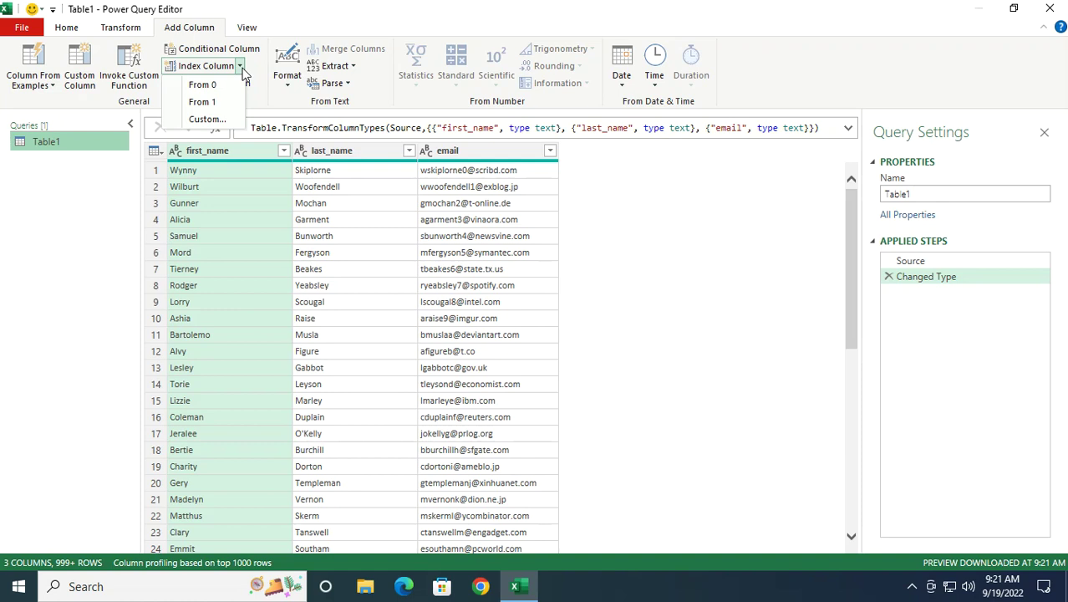
Add a custom Index column starting at 2 with increment 1.
click(219, 121)
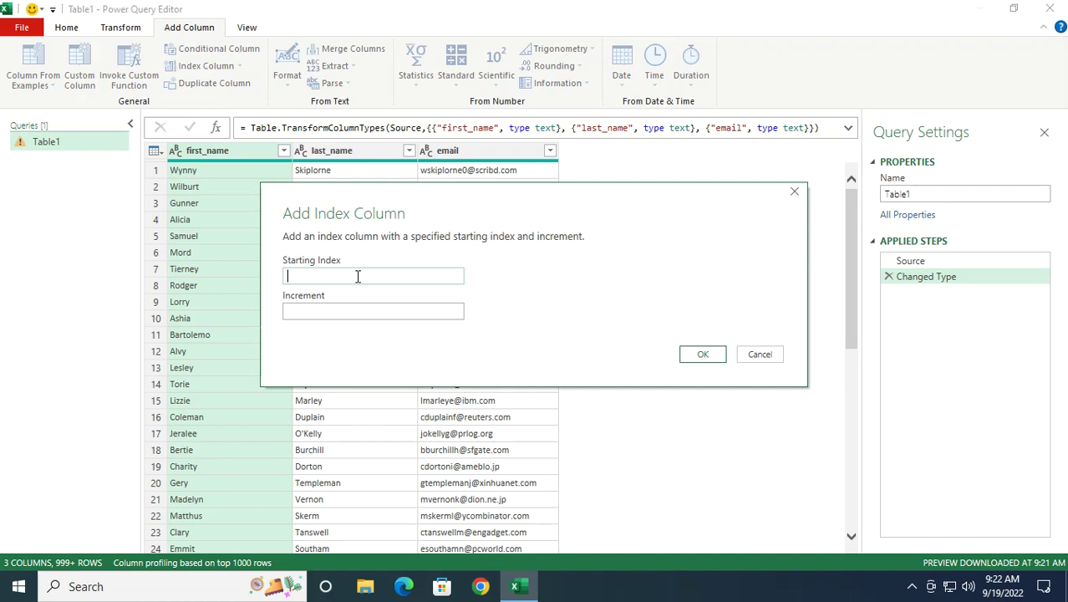
text(2)
click(331, 310)
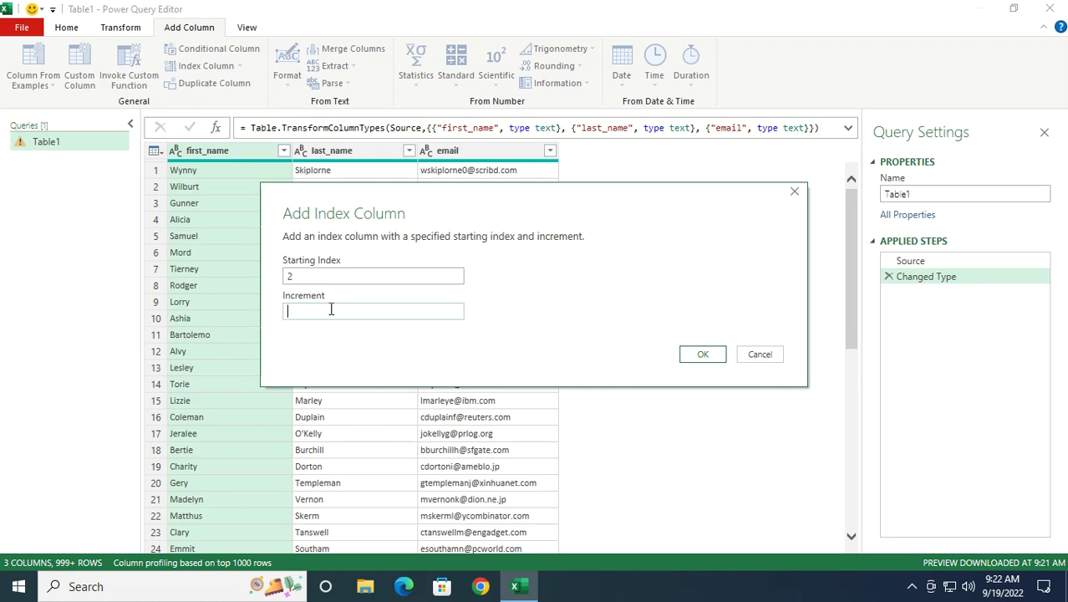
text(1)
click(703, 356)
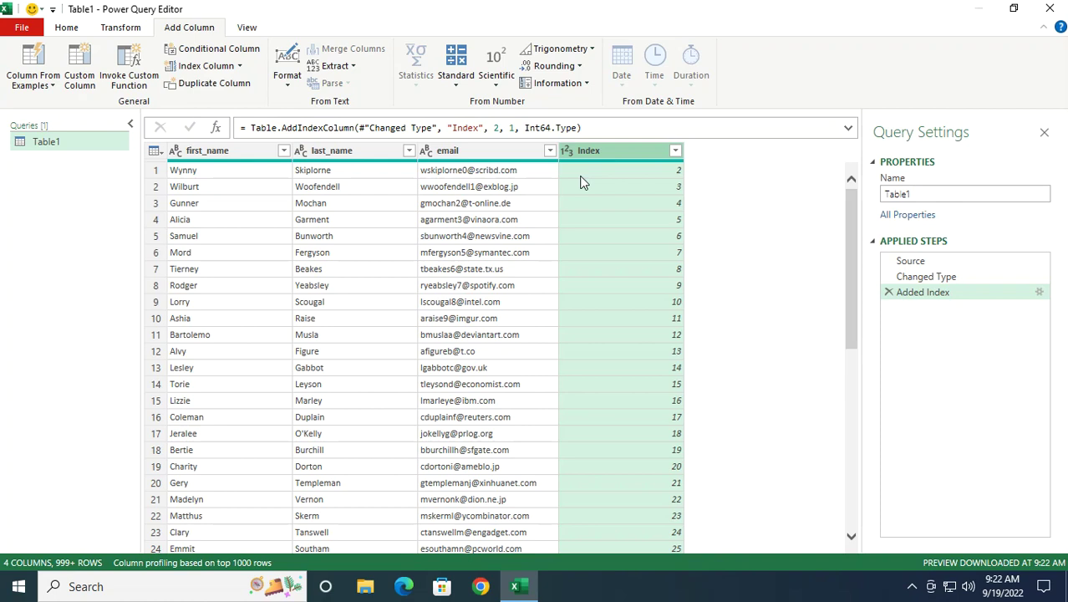
Move the Index column to the front and select first_name, last_name and email.
drag(596, 150, 240, 169)
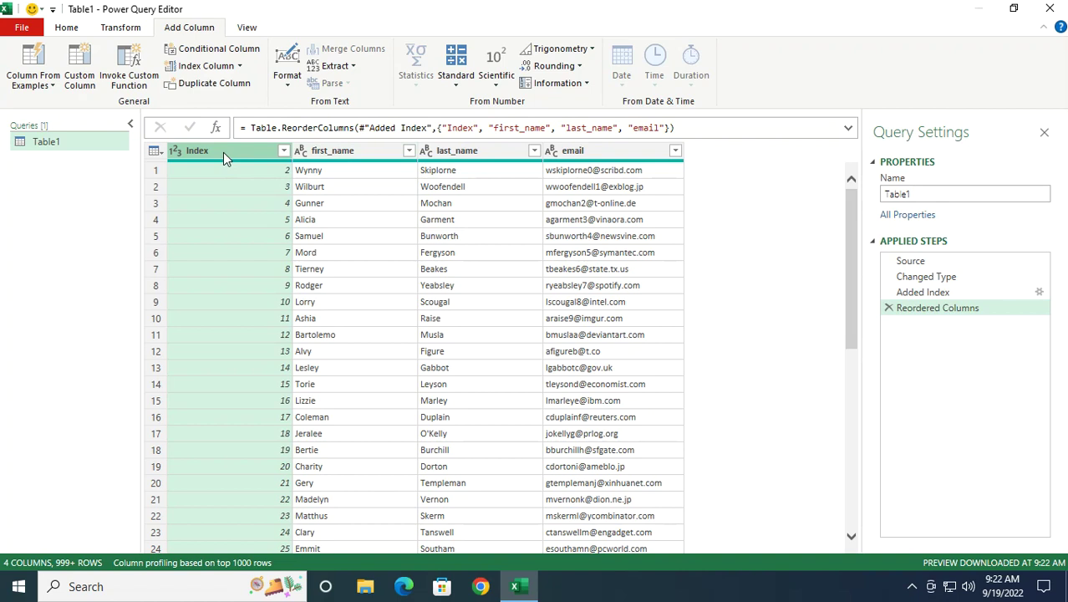
click(348, 156)
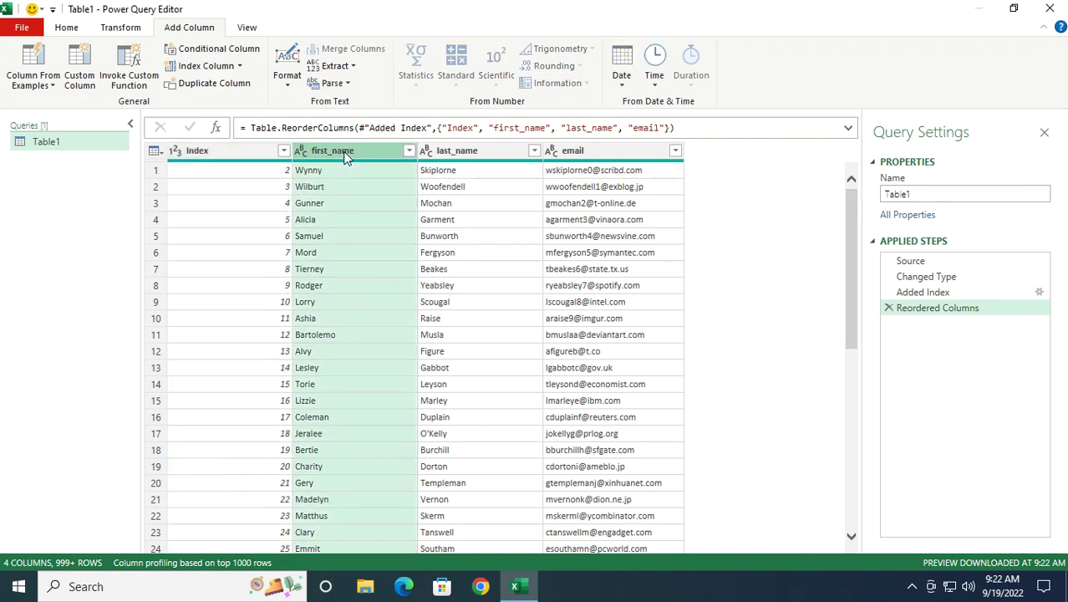
ctrl+click(447, 152)
ctrl+click(614, 157)
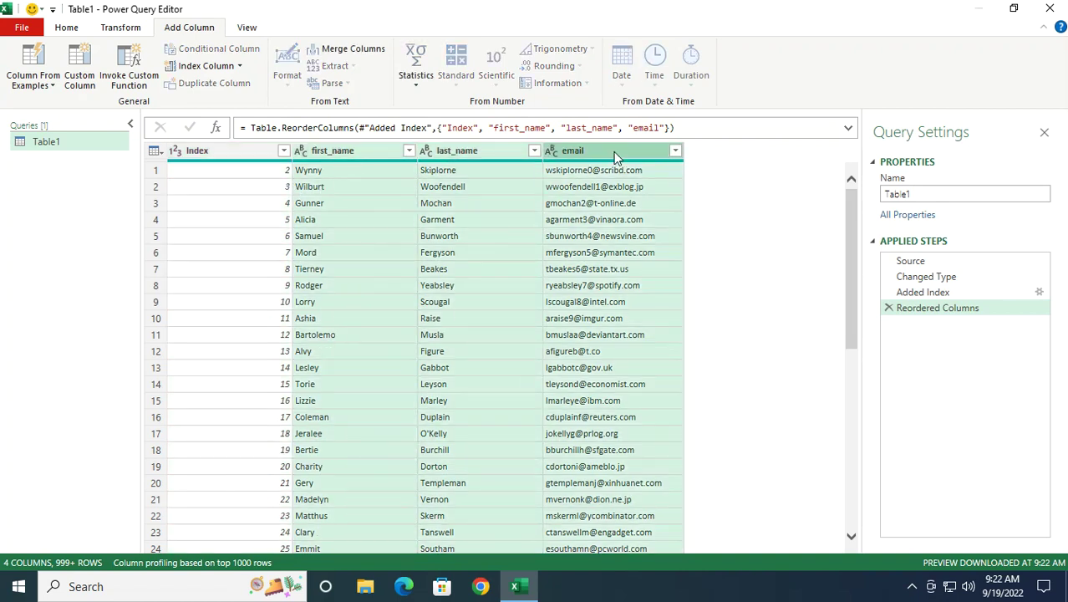
Keep only duplicated name/email rows, leaving six records with their Index values.
click(70, 28)
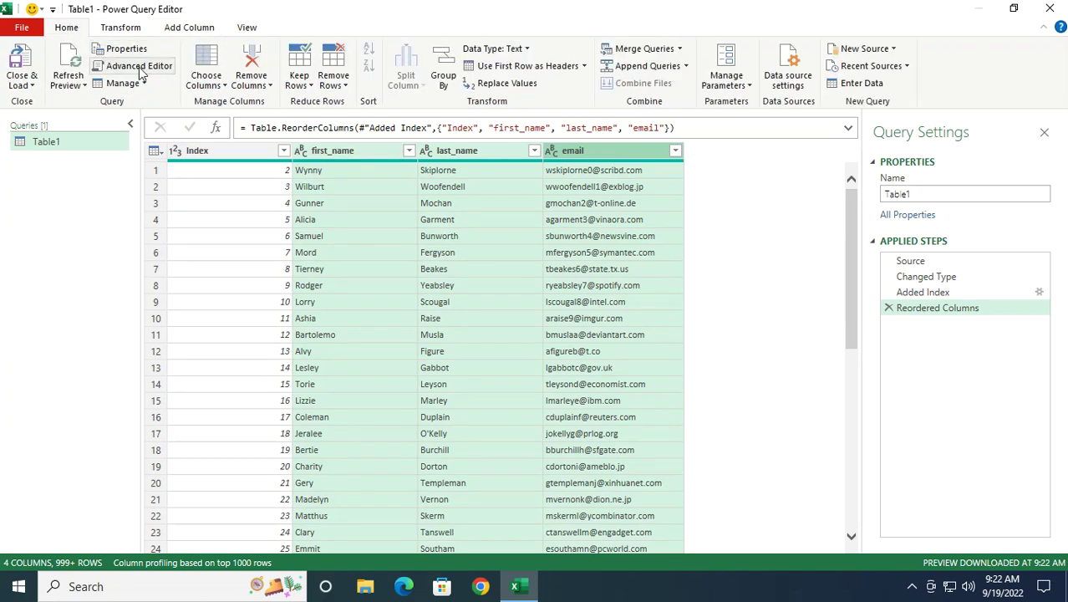
click(313, 87)
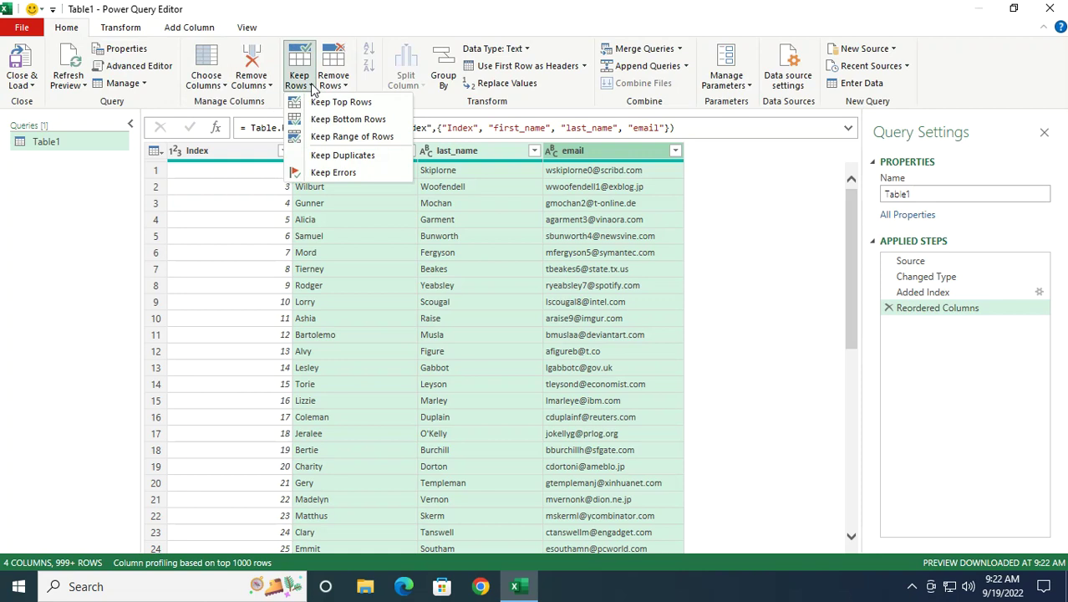
click(375, 154)
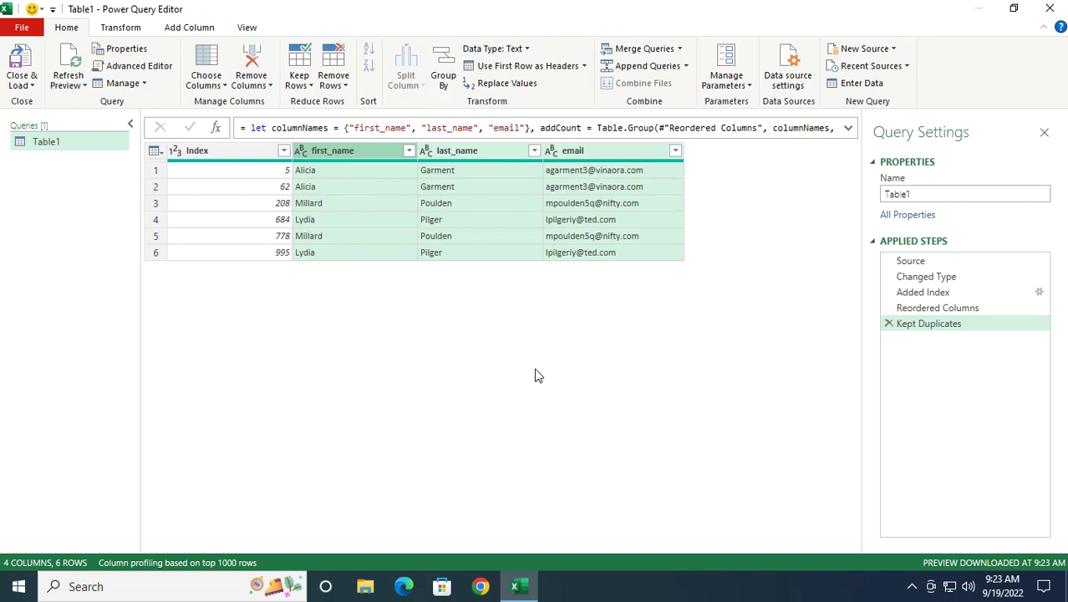
Sort the duplicate rows by email ascending so each matching pair sits together.
click(596, 152)
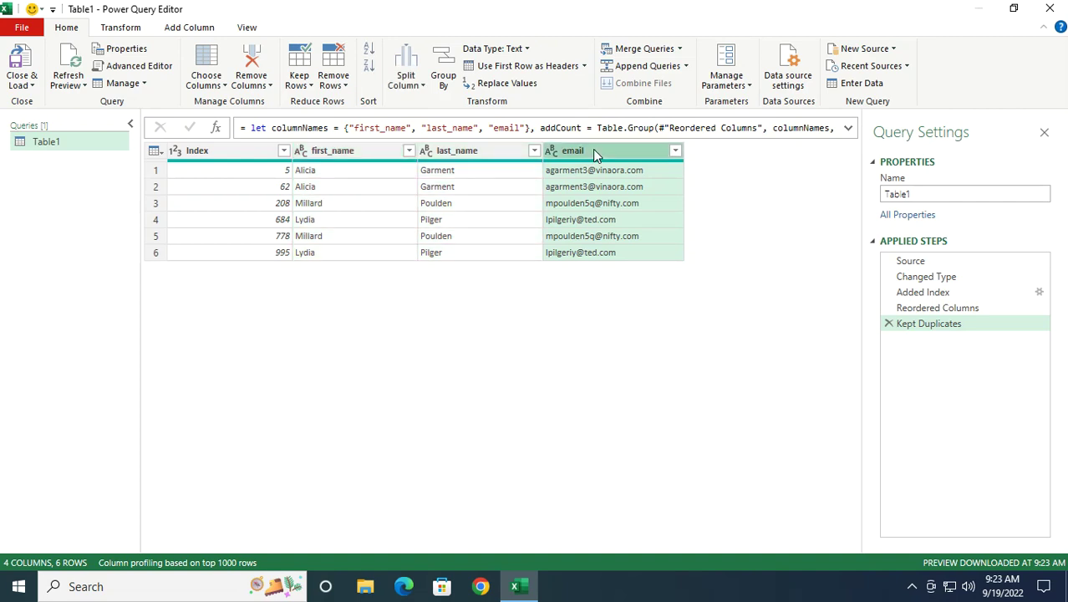
click(371, 53)
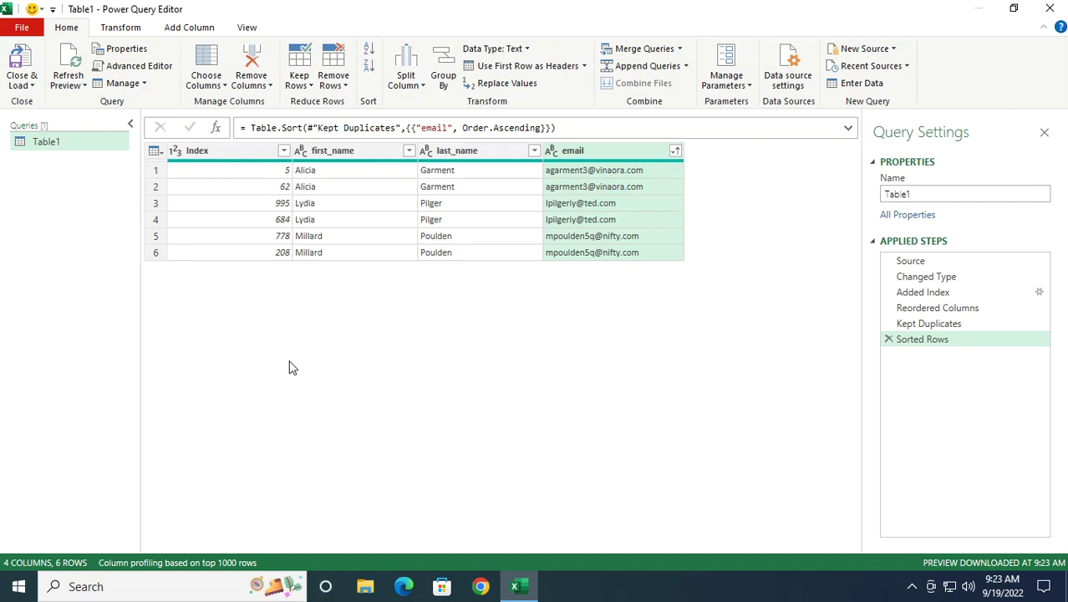
Close & Load the query into a new Table1 sheet showing the six duplicates.
click(25, 59)
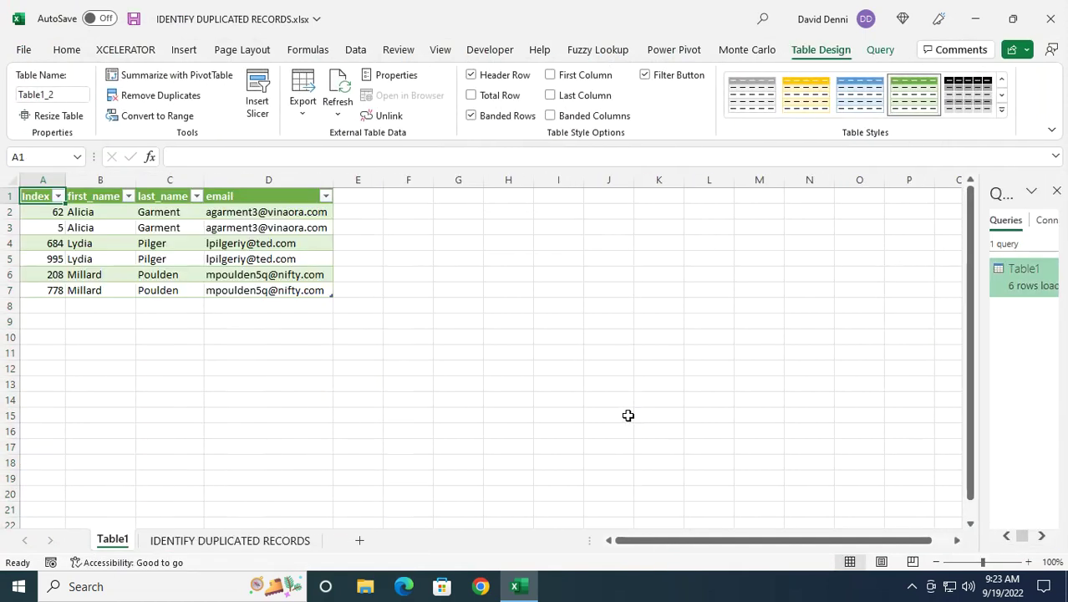
click(425, 360)
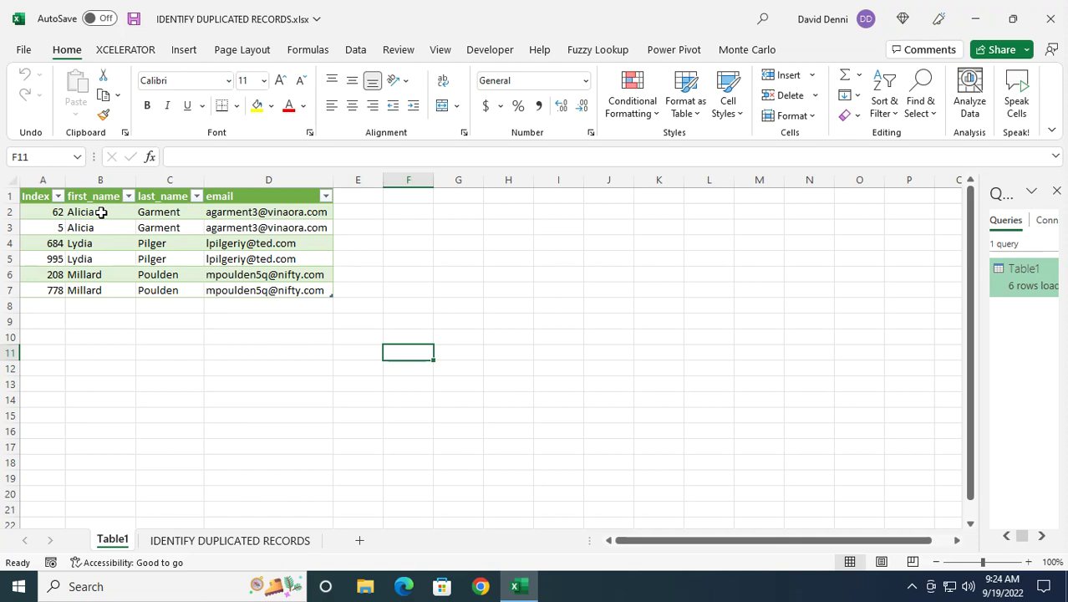
Compare rows 5 and 62 on the IDENTIFY DUPLICATED RECORDS sheet as one duplicate pair.
click(192, 542)
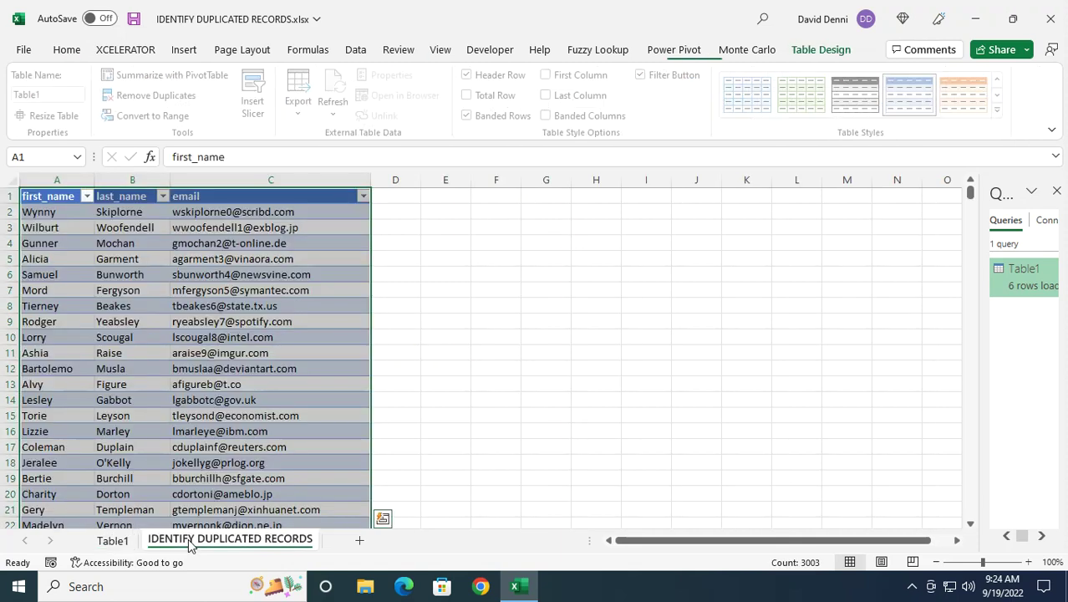
click(504, 255)
drag(33, 259, 265, 264)
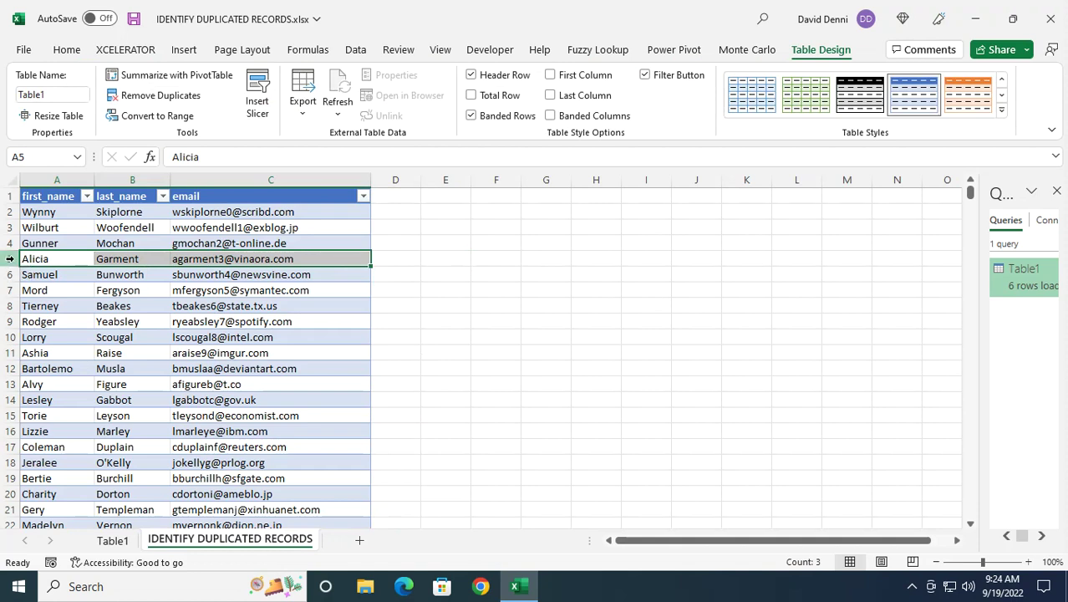
scroll(477, 323, down, 17)
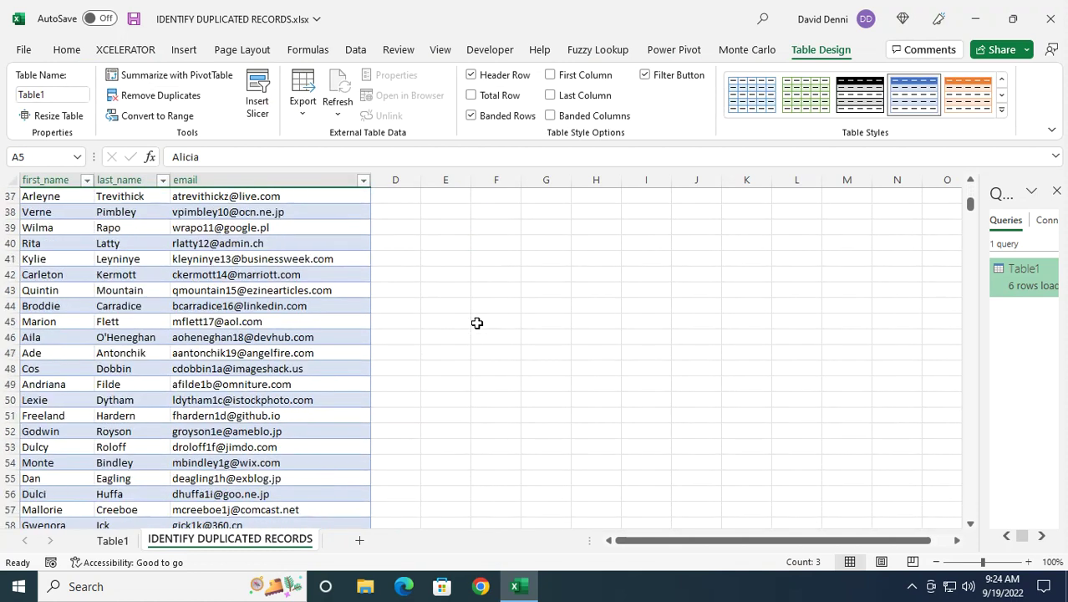
drag(42, 352, 219, 349)
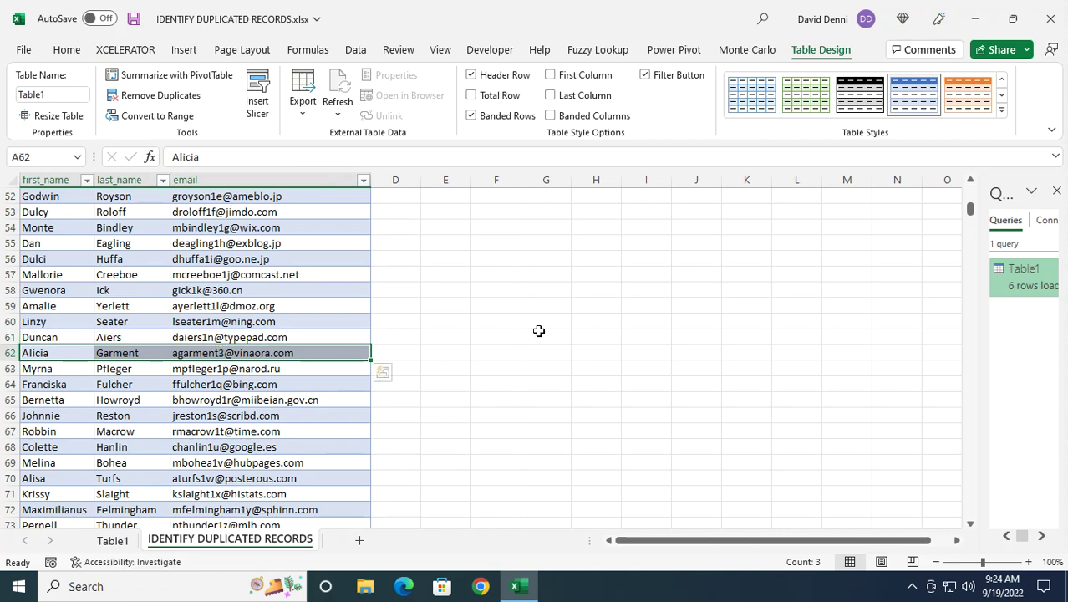
scroll(538, 332, up, 17)
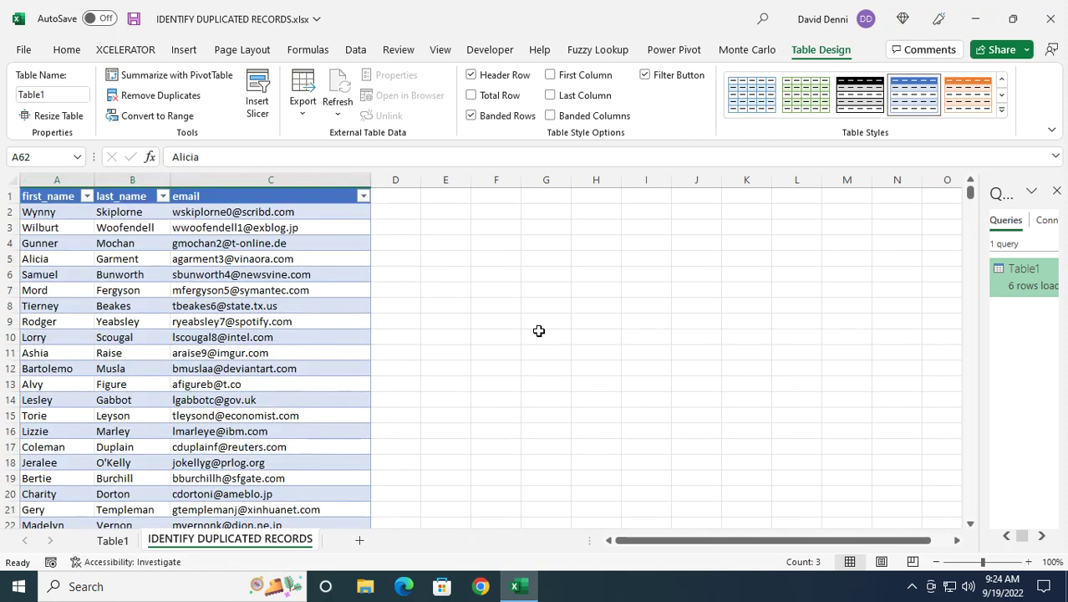